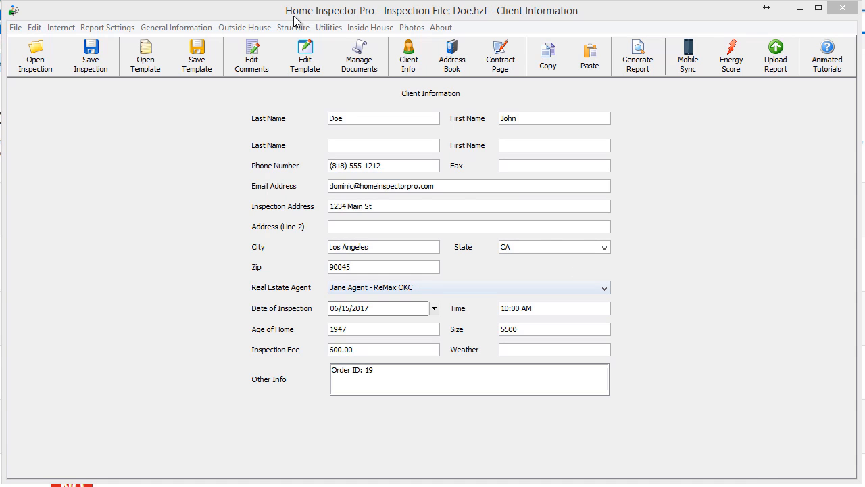
# Step: Import the client data for the 06/14/2017 08:00 AM inspection from ISN
pyautogui.click(62, 28)
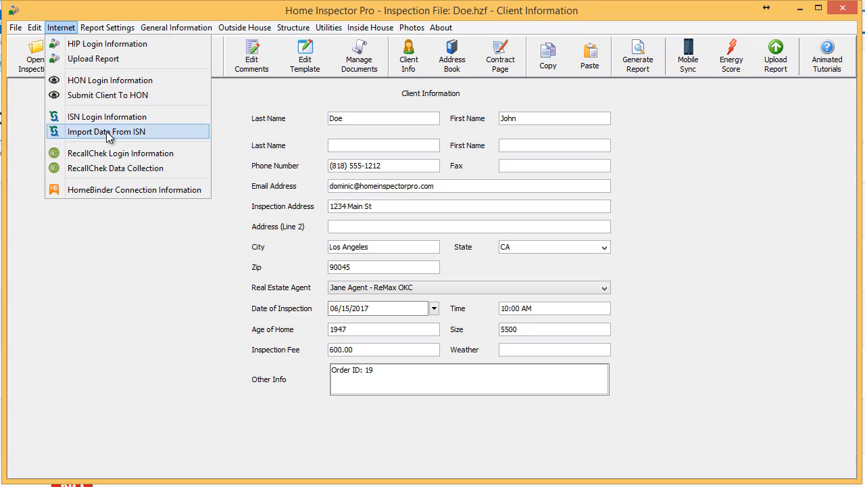
pyautogui.click(108, 132)
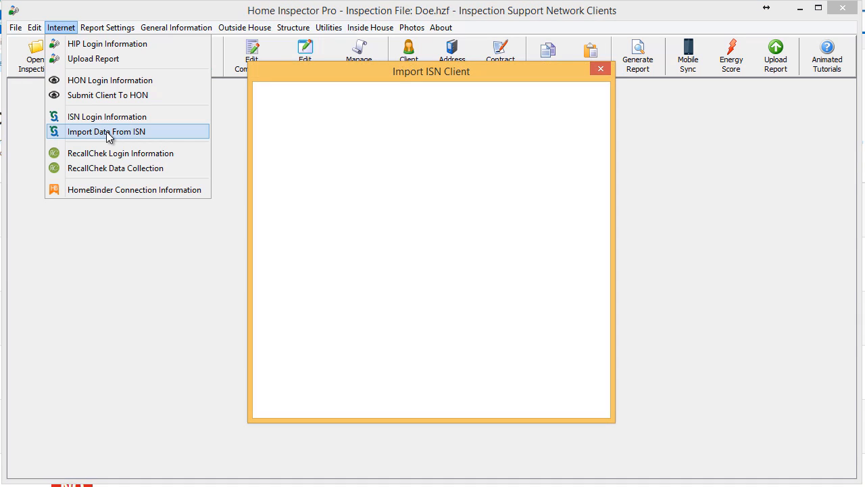
pyautogui.click(318, 120)
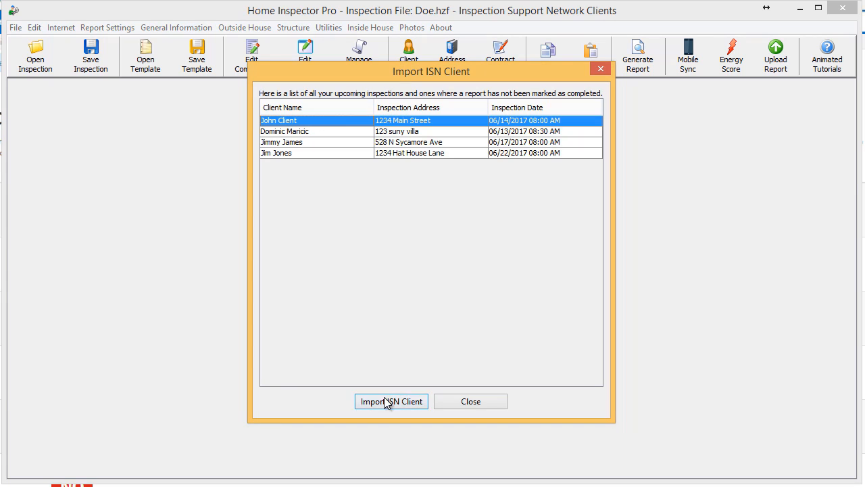
pyautogui.click(385, 401)
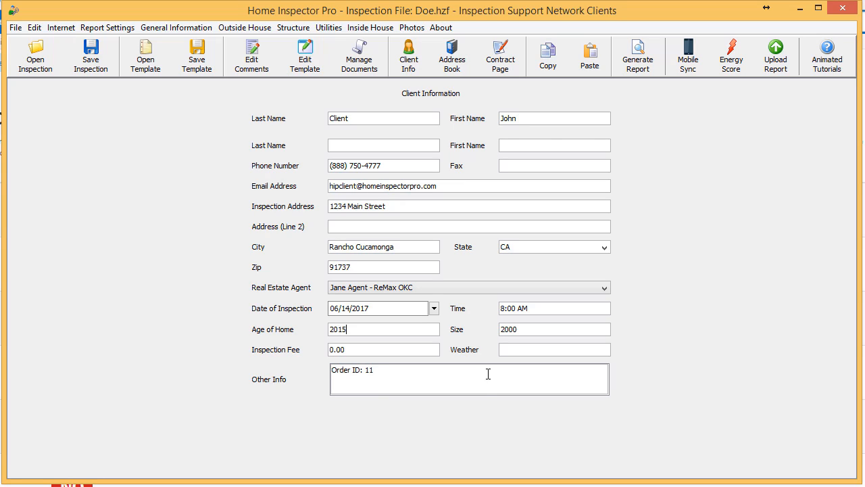
# Step: Set up an inspection upload to ISN with the HTML format report, HZF file backup and Reference Addendum options enabled
pyautogui.click(775, 61)
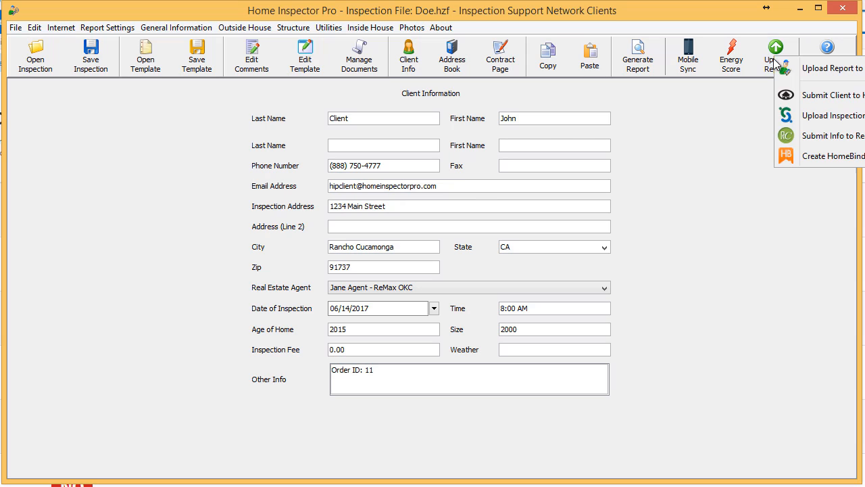
pyautogui.click(799, 116)
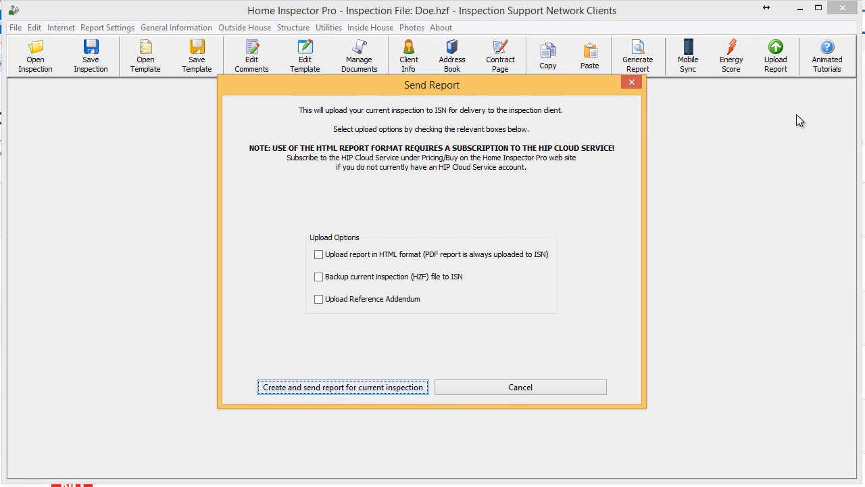
pyautogui.click(320, 255)
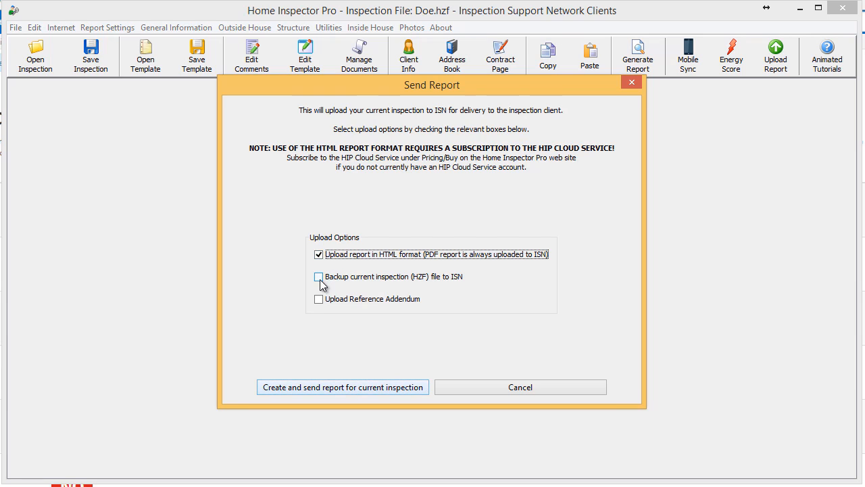
pyautogui.click(319, 278)
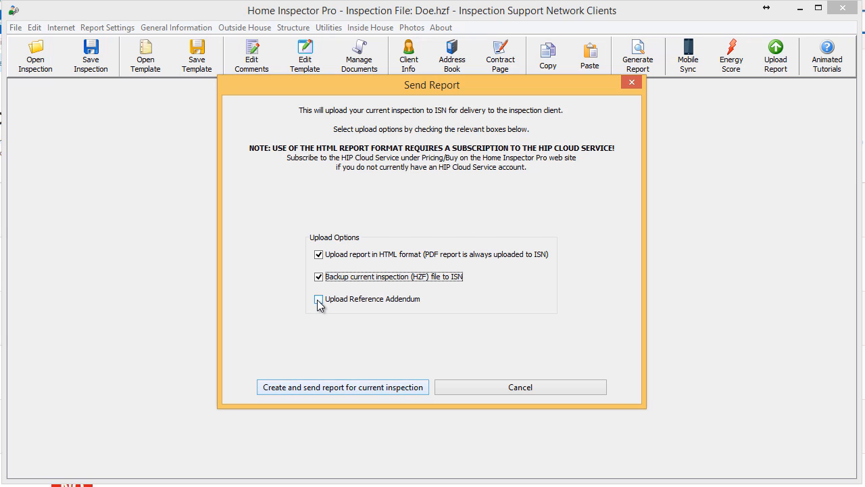
pyautogui.click(318, 299)
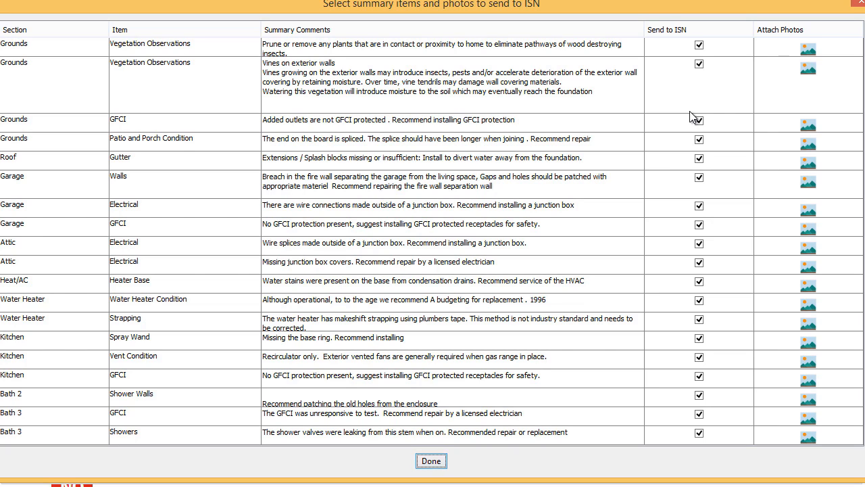
# Step: Attach the "Vegetation over grown" photo to the first Vegetation Observations item, and the uncaptioned and "Ivy growing onto stucco" photos to the second
pyautogui.click(809, 53)
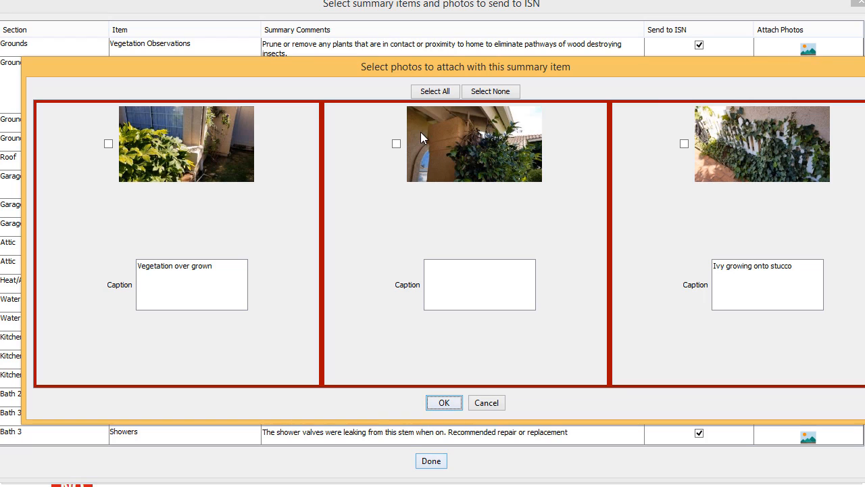
pyautogui.click(108, 143)
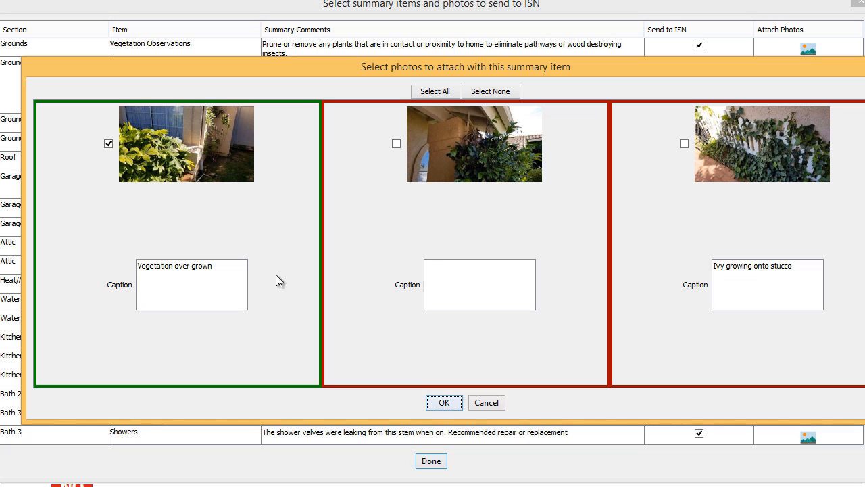
pyautogui.click(444, 405)
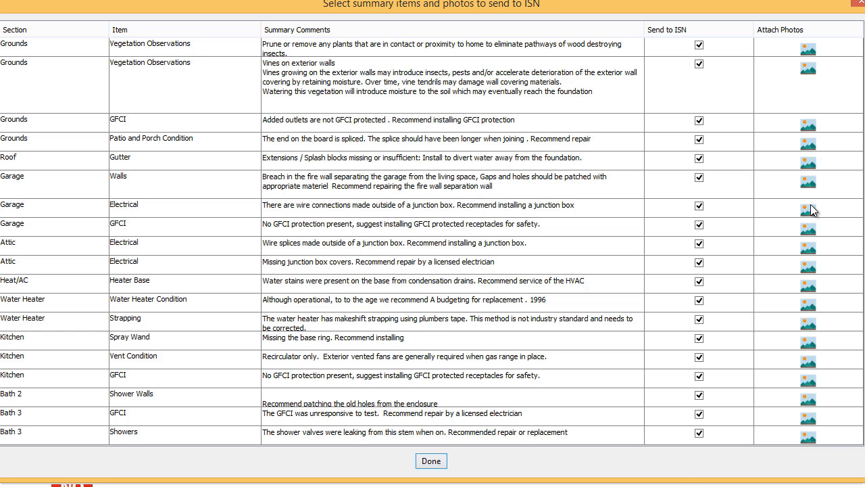
pyautogui.click(809, 66)
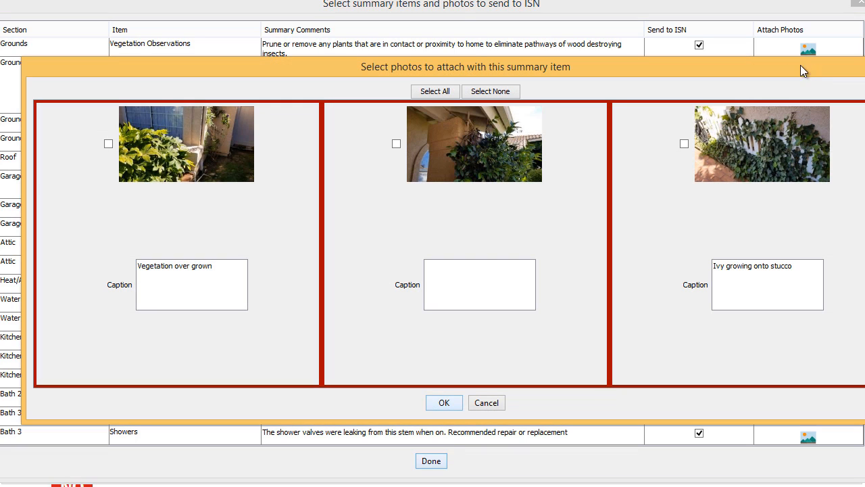
pyautogui.click(684, 143)
pyautogui.click(396, 144)
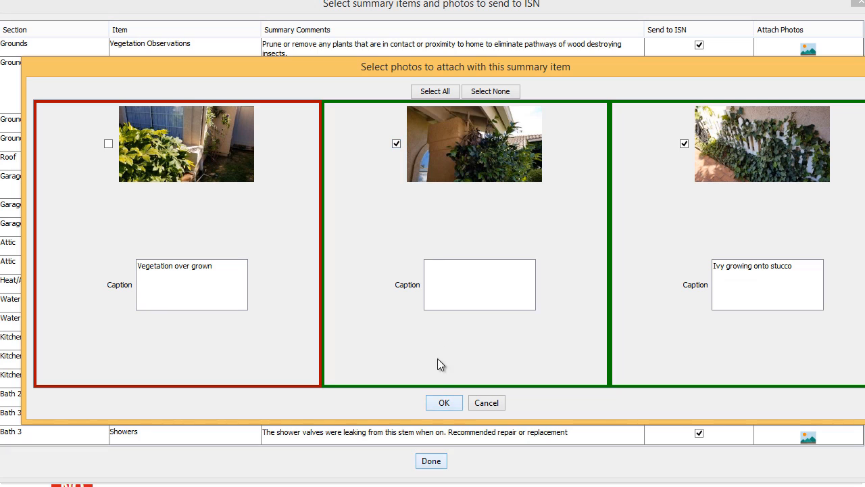
pyautogui.click(443, 402)
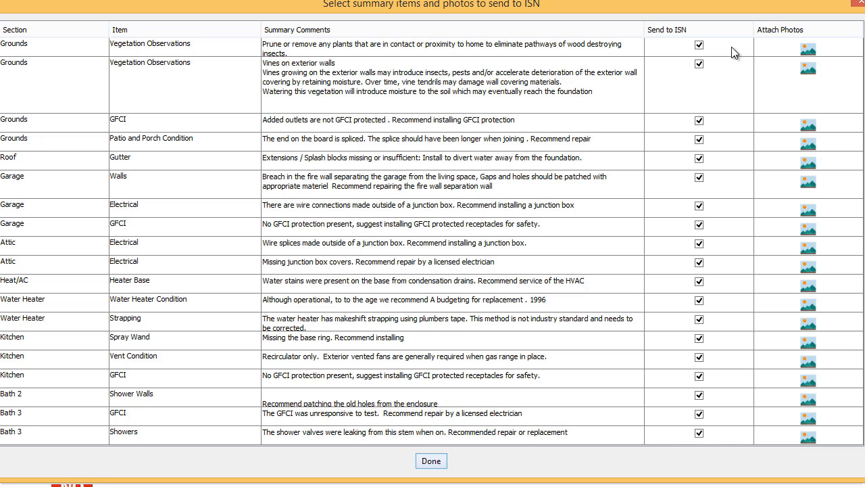
# Step: Attach the second photo to the Grounds GFCI item and to the Patio and Porch Condition item, and finish the summary selection
pyautogui.click(808, 126)
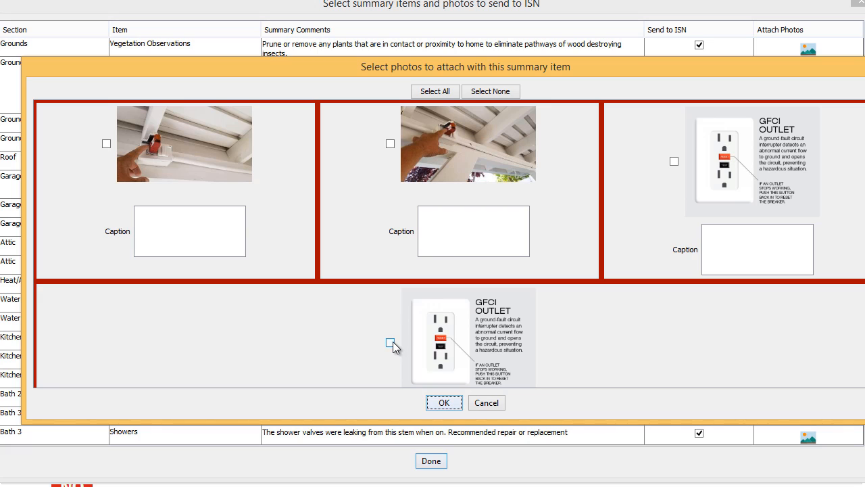
pyautogui.click(390, 144)
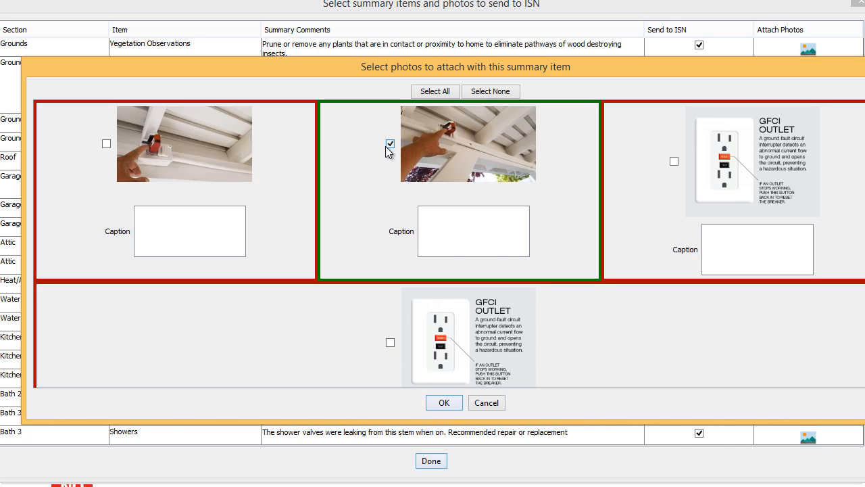
pyautogui.click(440, 402)
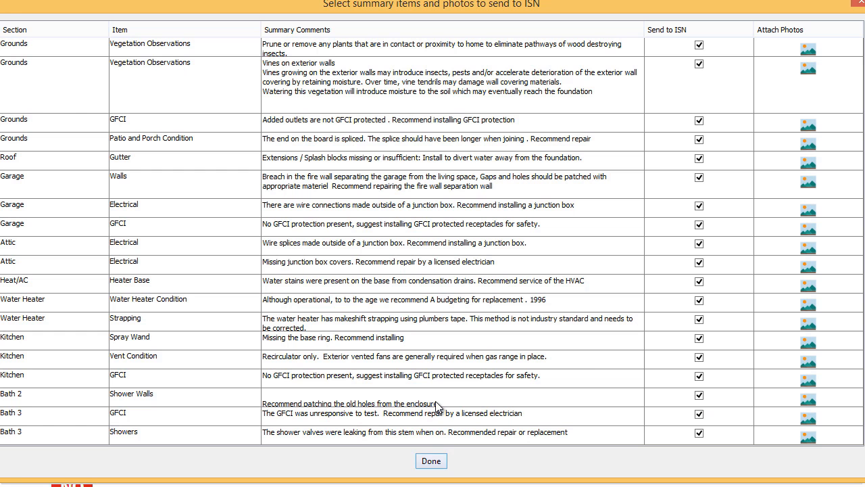
pyautogui.click(809, 144)
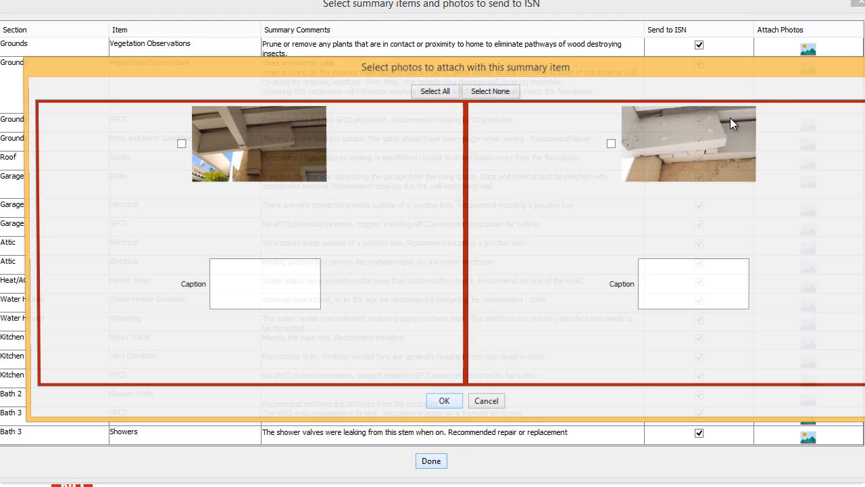
pyautogui.click(612, 143)
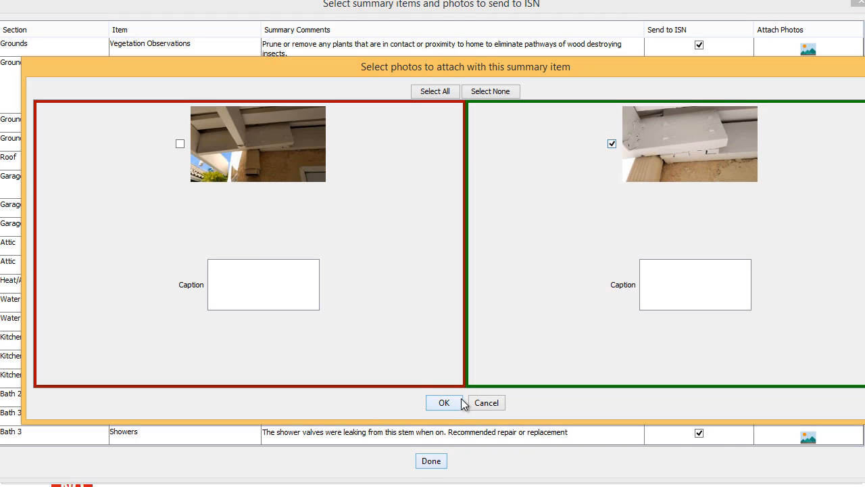
pyautogui.click(446, 402)
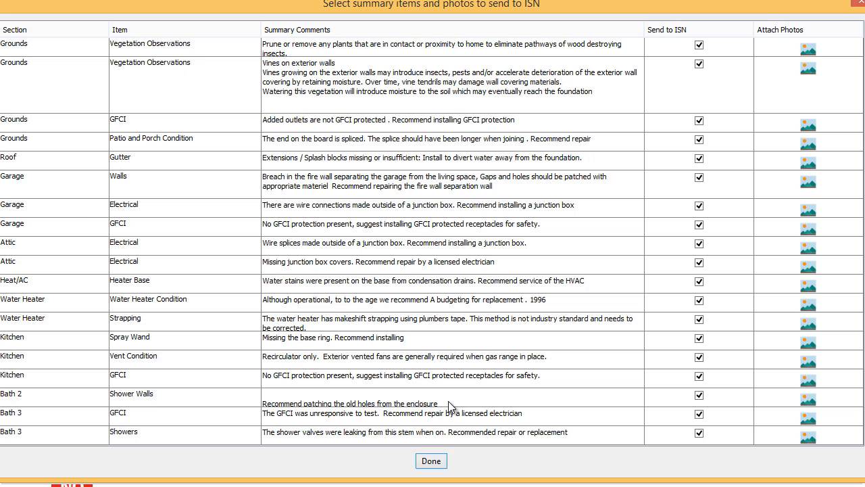
pyautogui.click(434, 463)
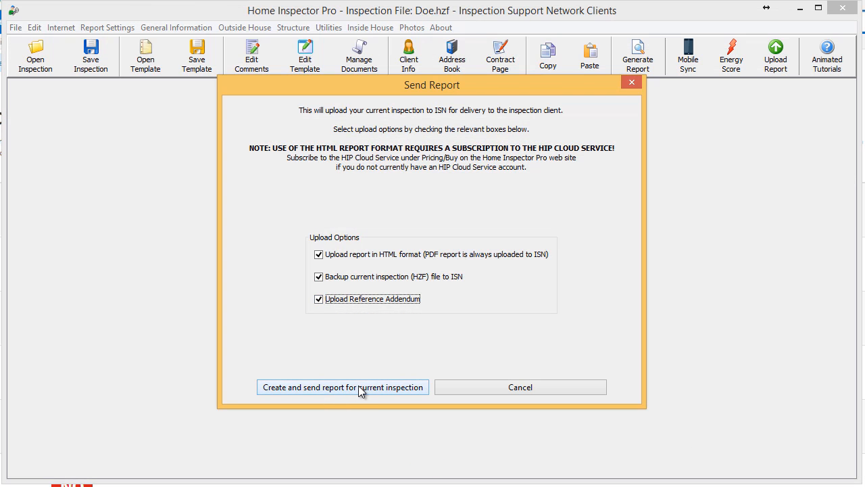
# Step: Create and send the report, saving the inspection and PDF under their suggested names and uploading a new Reference Addendum version
pyautogui.click(359, 389)
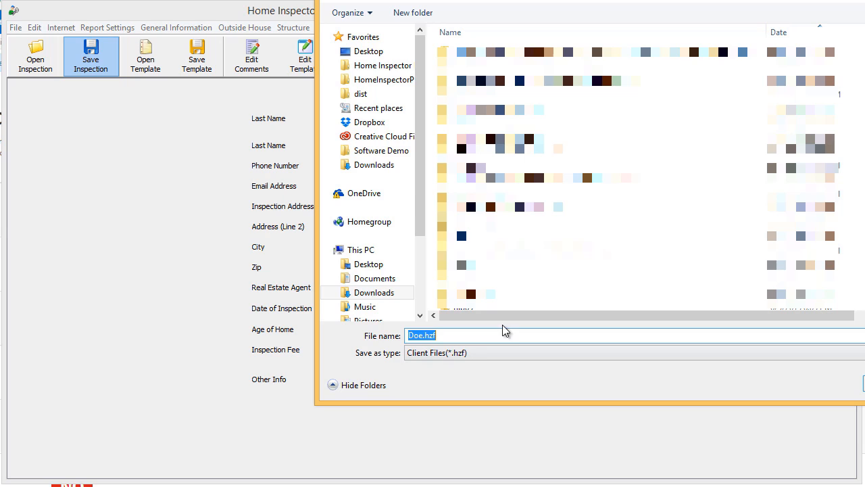
pyautogui.click(864, 384)
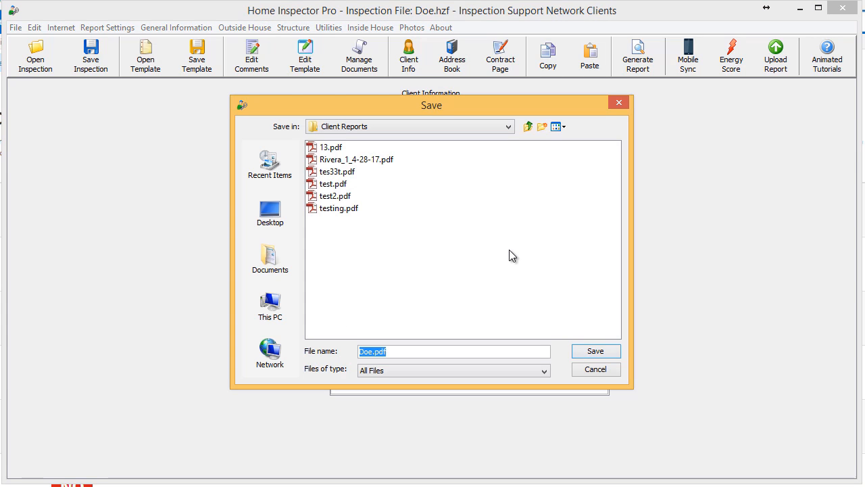
pyautogui.click(585, 352)
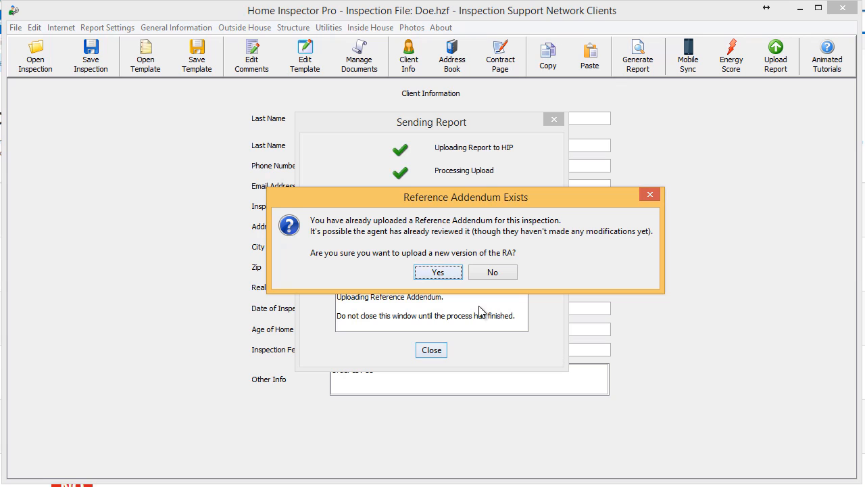
pyautogui.click(426, 274)
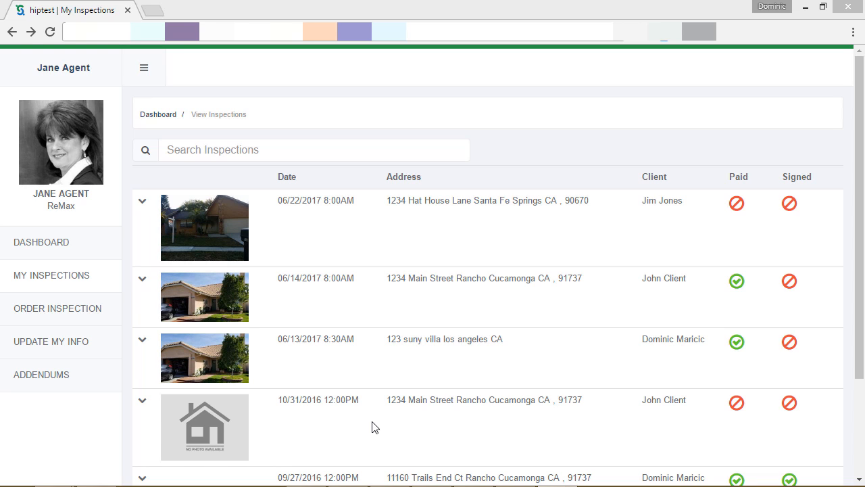
# Step: In the ISN agent portal in the browser, open the Reference Addendum of the 06/14/2017 8:00AM inspection
pyautogui.click(143, 279)
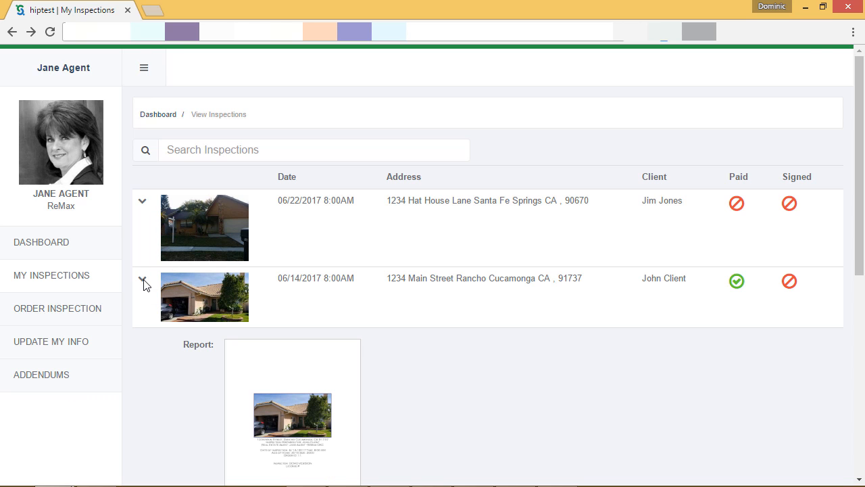
pyautogui.moveTo(863, 215); pyautogui.dragTo(836, 276)
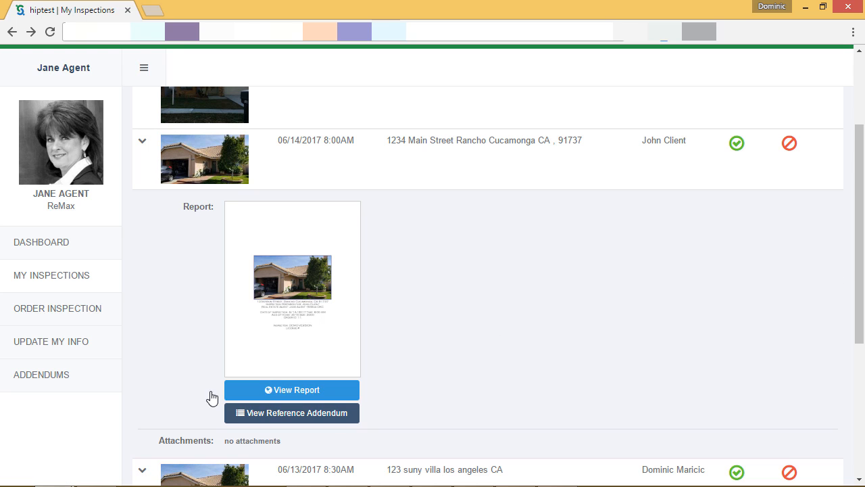
pyautogui.click(241, 414)
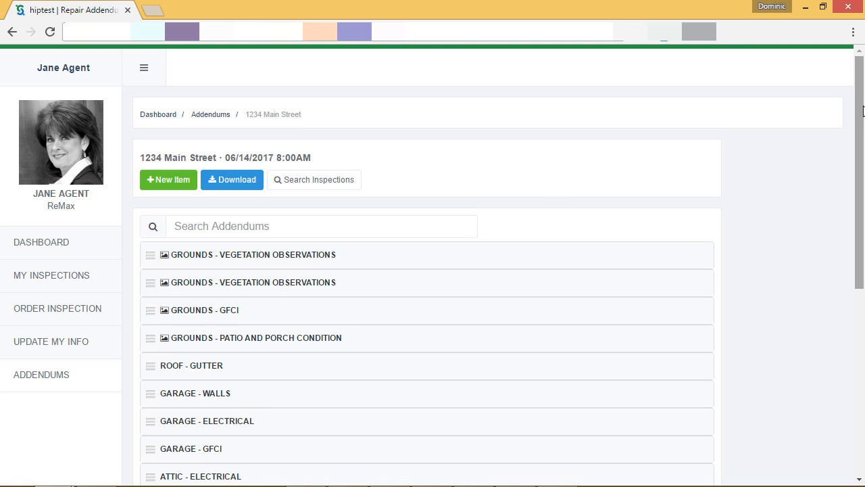
# Step: Set the option of the first Grounds - Vegetation Observations addendum item to Repair and move on to the next item
pyautogui.moveTo(863, 111); pyautogui.dragTo(851, 166)
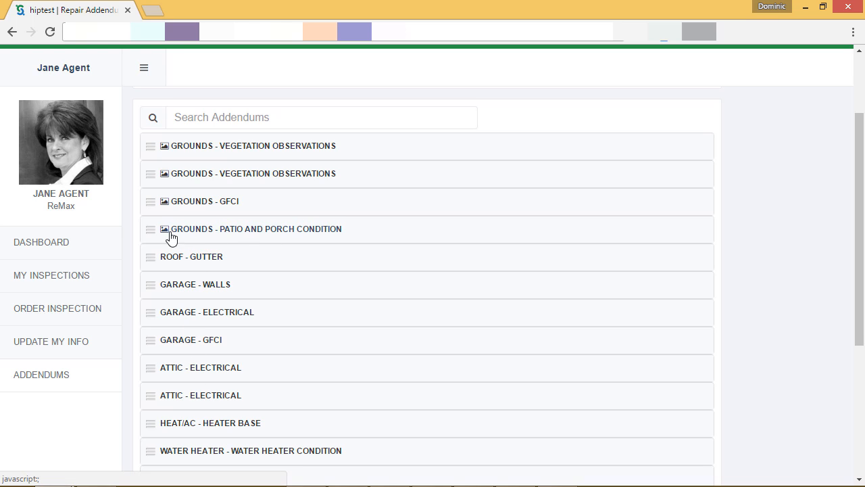
pyautogui.click(186, 150)
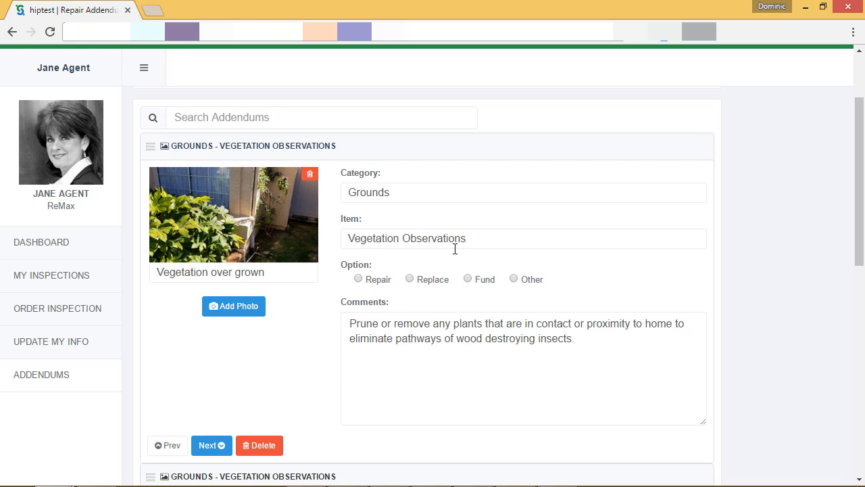
pyautogui.click(358, 279)
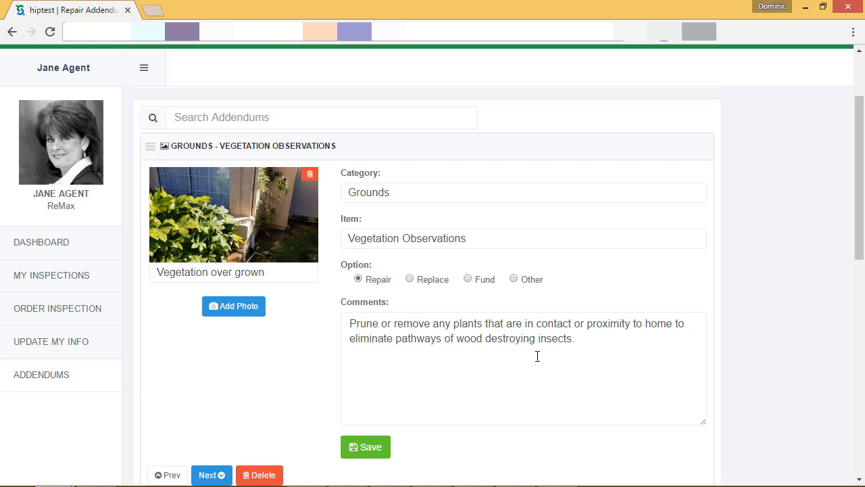
pyautogui.moveTo(855, 185); pyautogui.dragTo(856, 207)
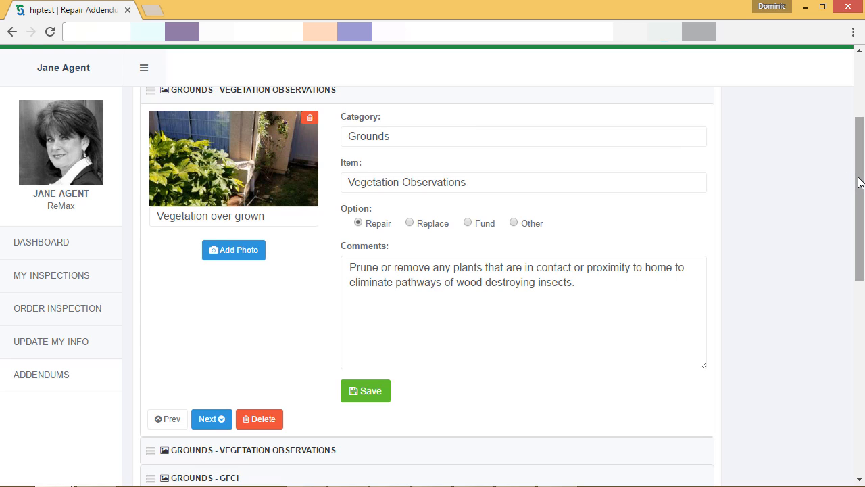
pyautogui.moveTo(860, 181); pyautogui.dragTo(859, 190)
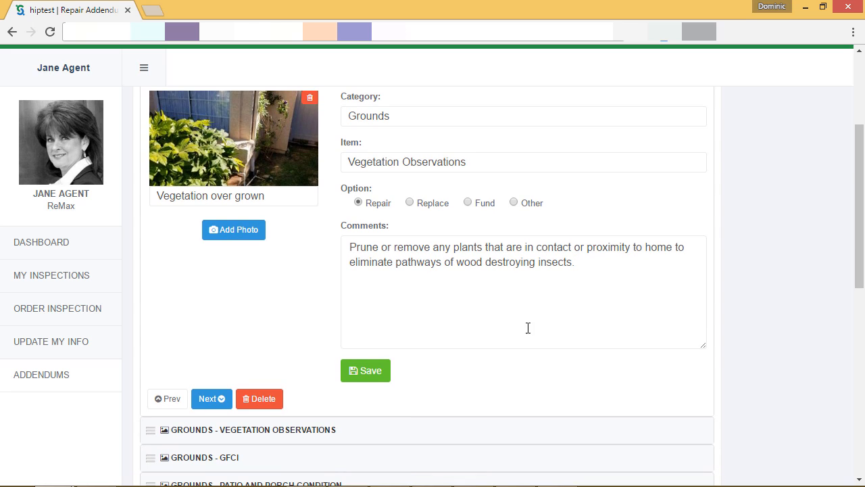
pyautogui.click(217, 399)
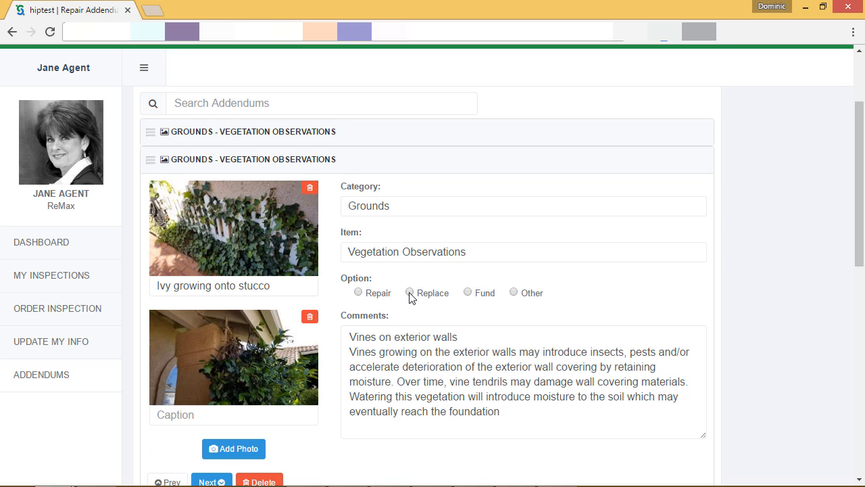
# Step: Set the option of the second Grounds - Vegetation Observations item to Repair and move on to the next item
pyautogui.click(469, 295)
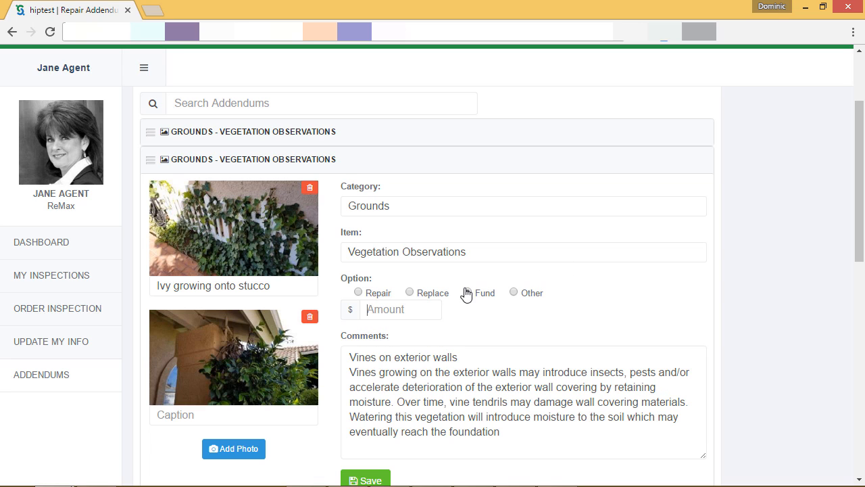
pyautogui.click(425, 305)
pyautogui.click(379, 294)
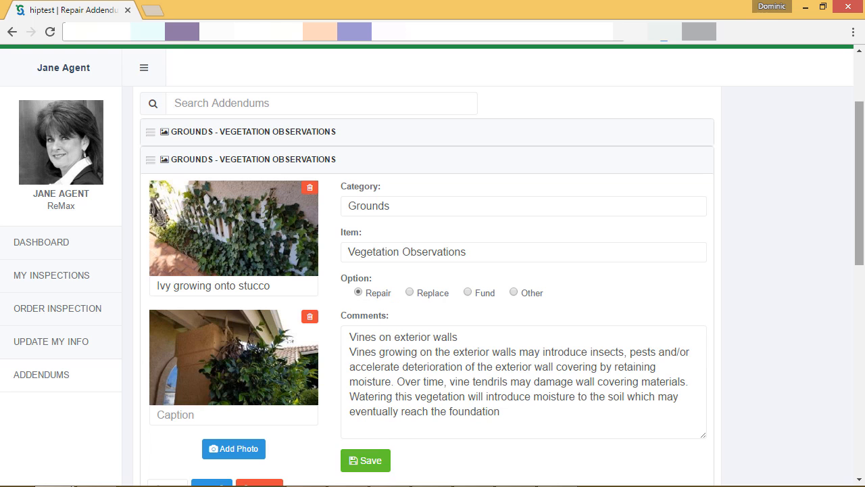
pyautogui.scroll(-2, 855, 217)
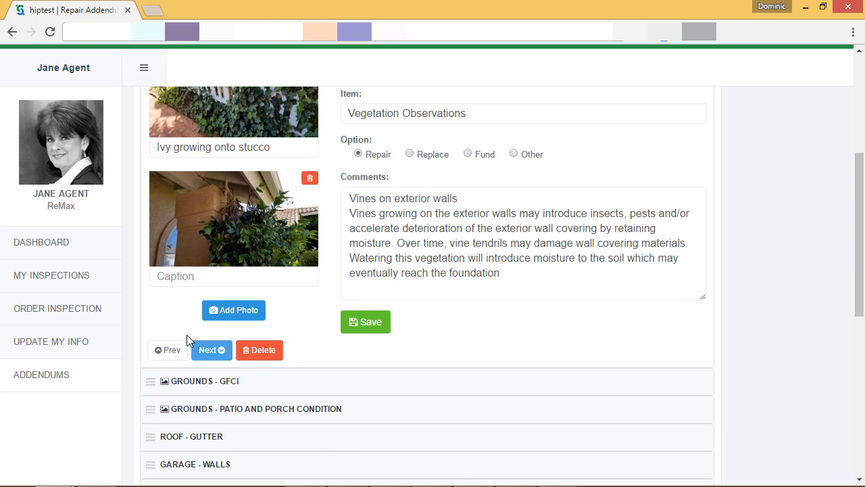
pyautogui.click(209, 350)
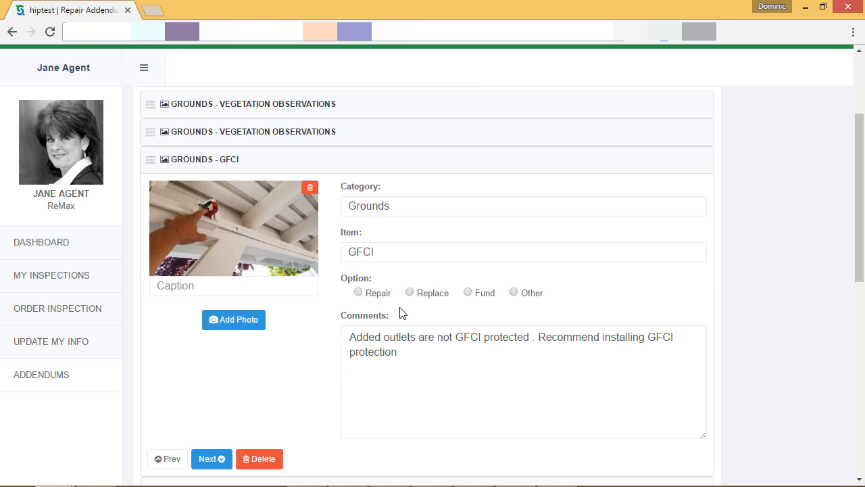
# Step: Set the Grounds - GFCI item to Replace, change its recommendation to "Replace with GFCI outlet.", and move on to the next item
pyautogui.click(410, 292)
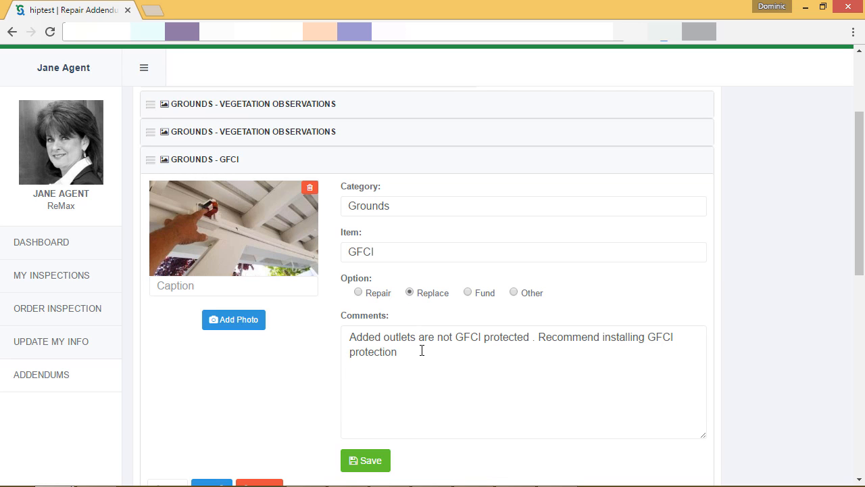
pyautogui.moveTo(542, 337); pyautogui.dragTo(542, 348)
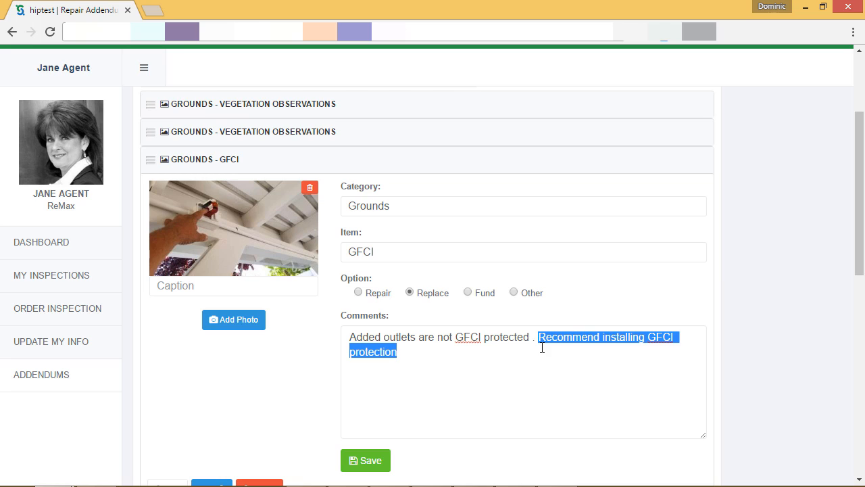
pyautogui.press('BackSpace')
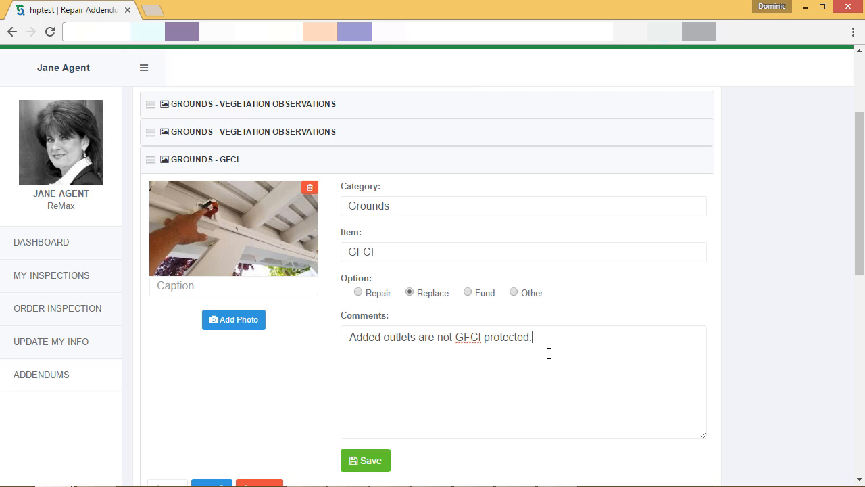
pyautogui.write('Replace with GFCI outlet.')
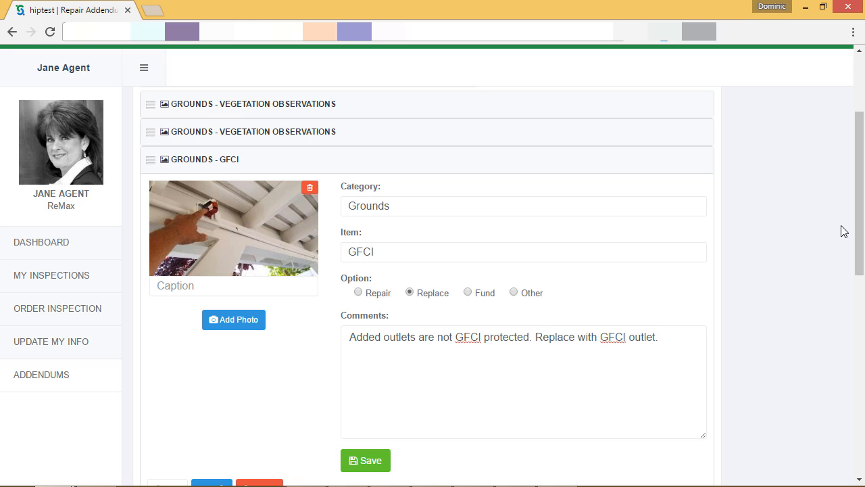
pyautogui.moveTo(859, 227); pyautogui.dragTo(855, 252)
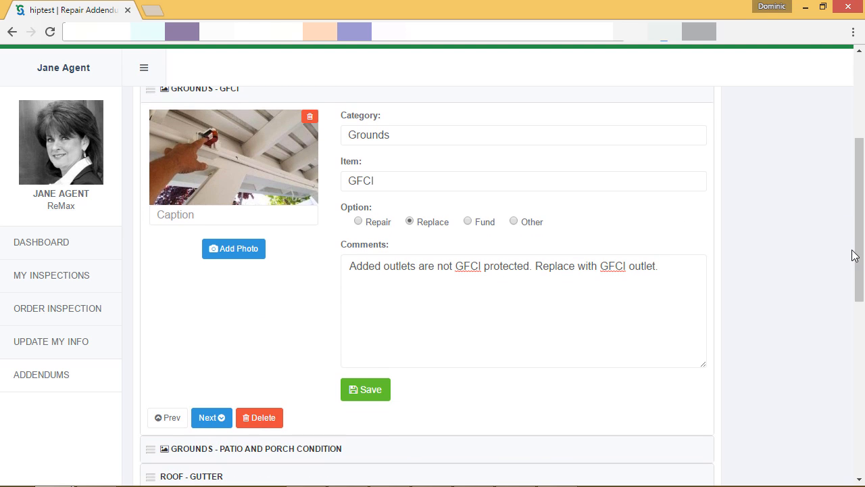
pyautogui.click(216, 424)
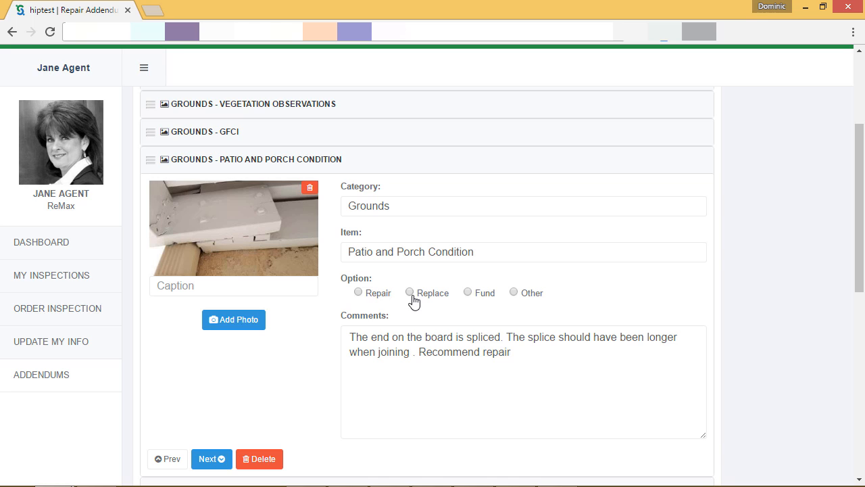
# Step: Set the Grounds - Patio and Porch Condition item to Fund with an amount of $500 and move on to the next item
pyautogui.click(468, 292)
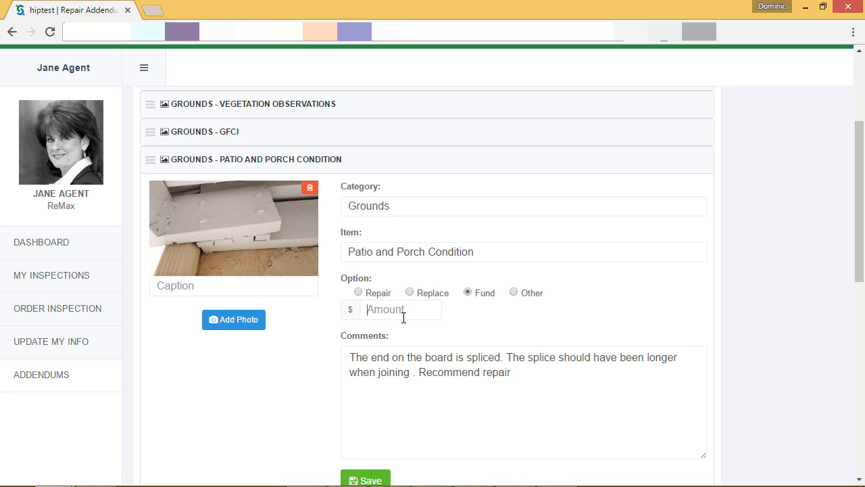
pyautogui.write('500')
pyautogui.scroll(-2, 860, 199)
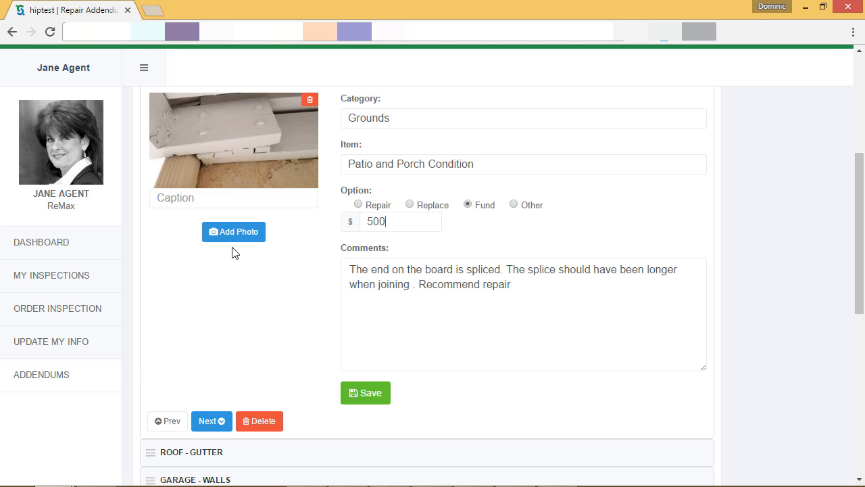
pyautogui.click(208, 421)
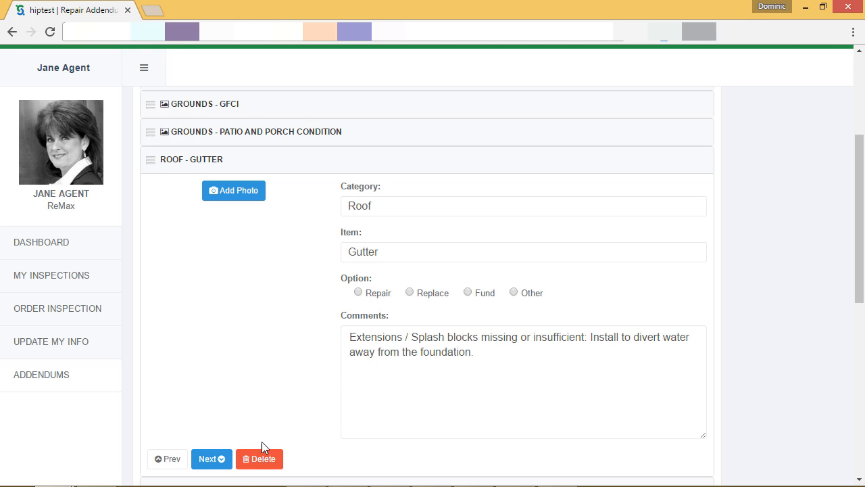
# Step: Delete the Roof - Gutter item from the addendum, confirming the deletion, and download the edited addendum as a PDF
pyautogui.click(263, 457)
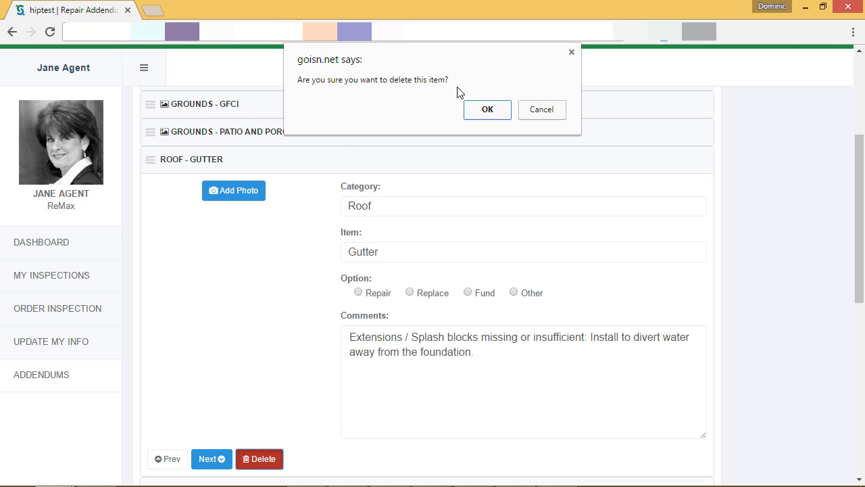
pyautogui.click(482, 112)
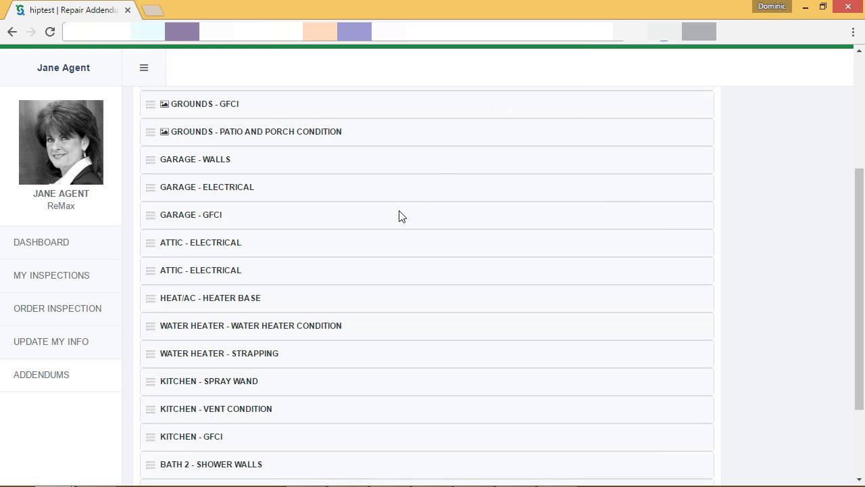
pyautogui.moveTo(859, 209); pyautogui.dragTo(859, 116)
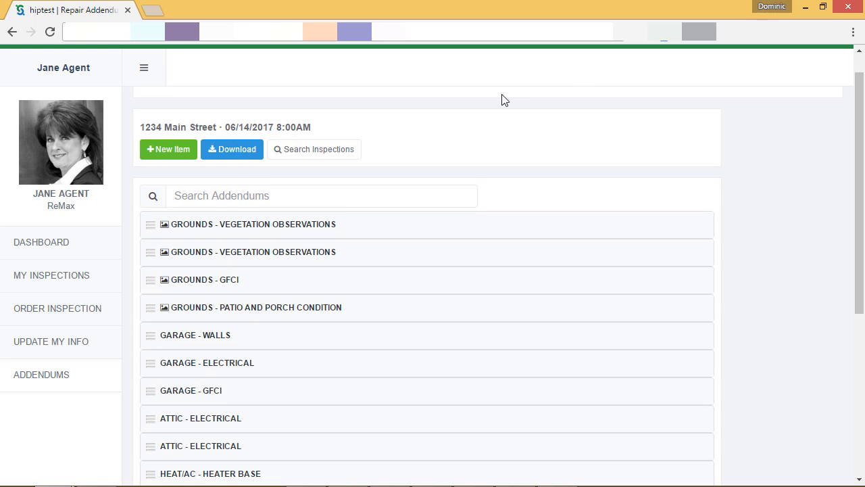
pyautogui.click(229, 149)
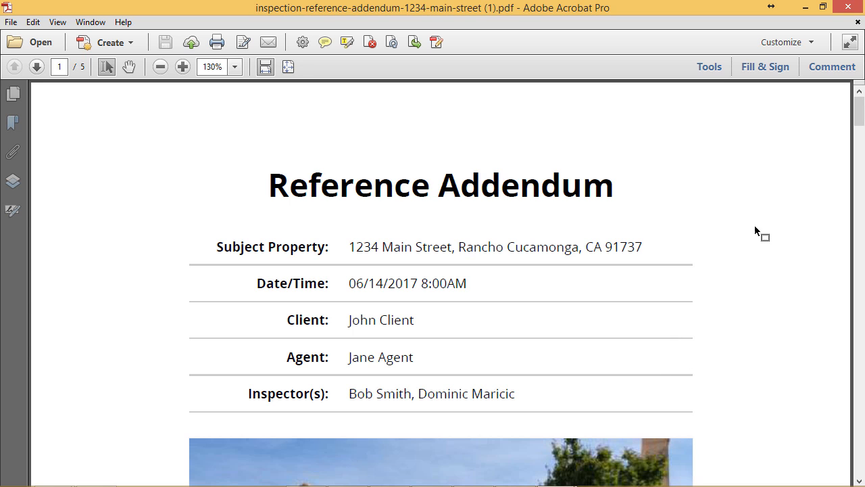
# Step: Review the downloaded Reference Addendum PDF in Adobe Acrobat Pro, examining each item's option, comments and photos through the last page
pyautogui.moveTo(858, 120); pyautogui.dragTo(857, 193)
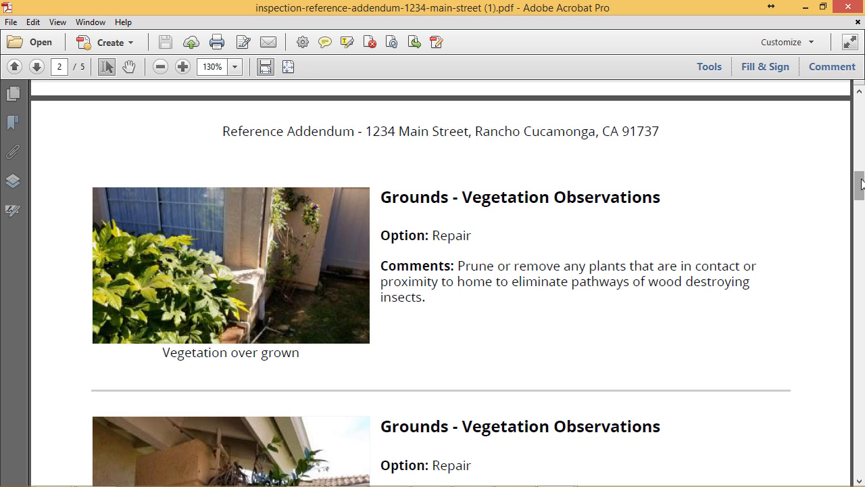
pyautogui.moveTo(863, 184); pyautogui.dragTo(863, 195)
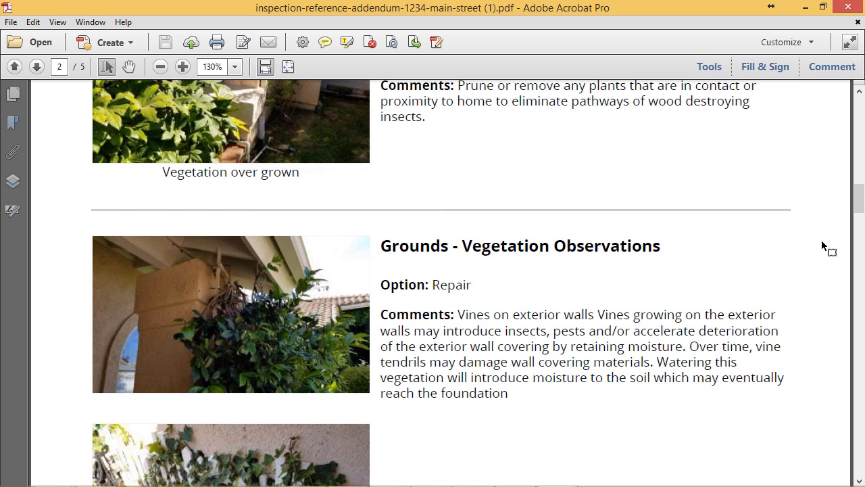
pyautogui.scroll(-2, 859, 213)
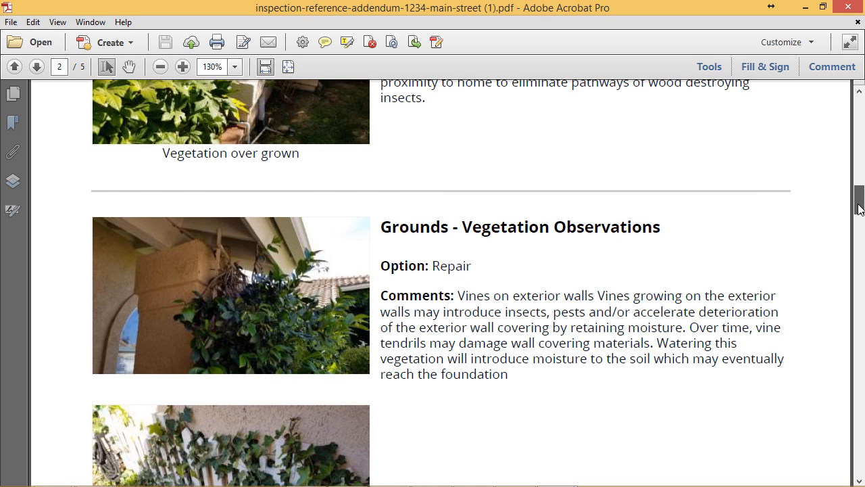
pyautogui.moveTo(860, 213); pyautogui.dragTo(860, 240)
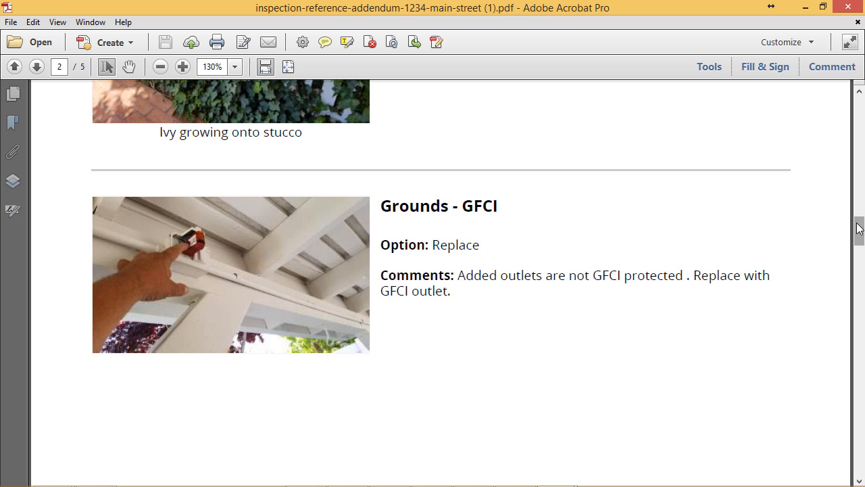
pyautogui.moveTo(859, 236); pyautogui.dragTo(859, 269)
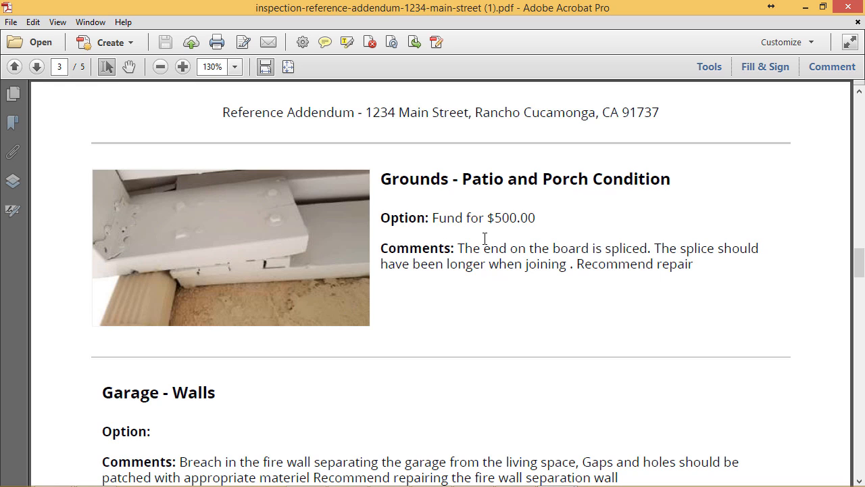
pyautogui.scroll(-2, 859, 266)
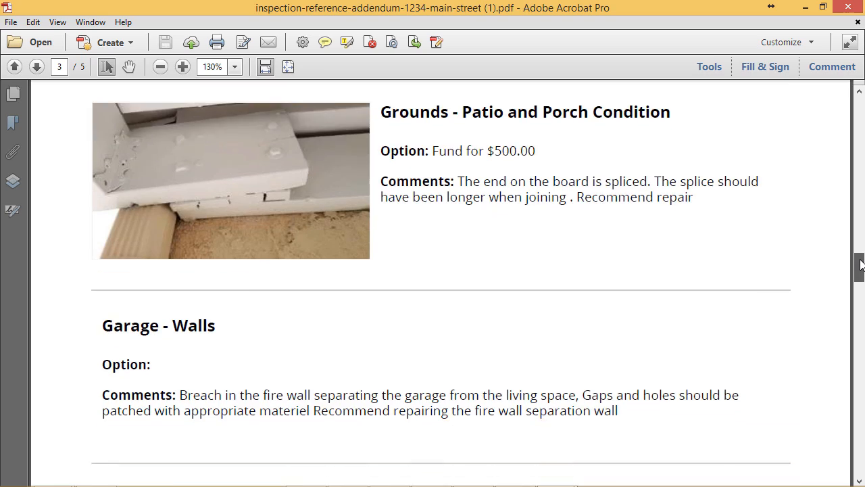
pyautogui.scroll(-7, 859, 267)
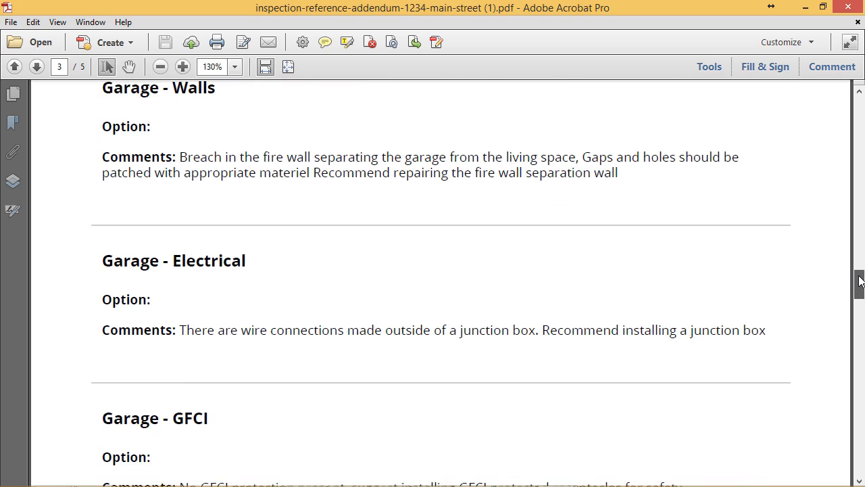
pyautogui.moveTo(859, 281); pyautogui.dragTo(855, 448)
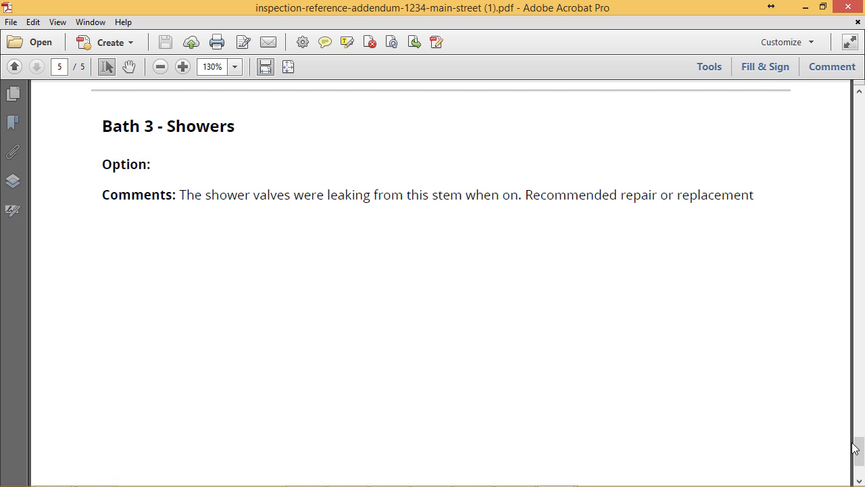
pyautogui.moveTo(855, 446); pyautogui.dragTo(848, 116)
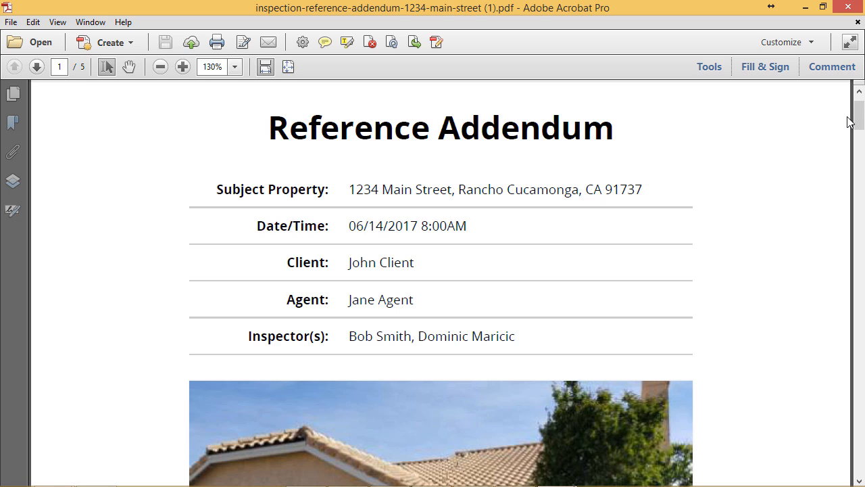